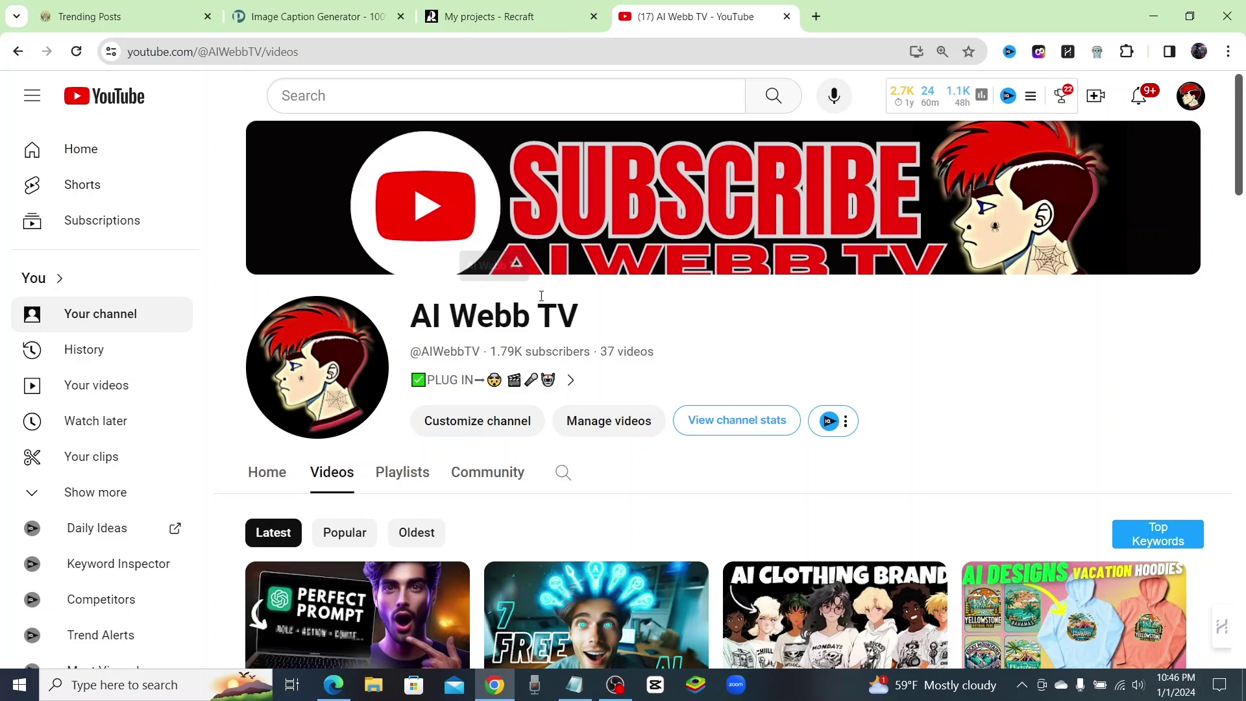
{"action": "scroll", "coordinate": [865, 349], "scroll_direction": "down", "scroll_amount": 2}
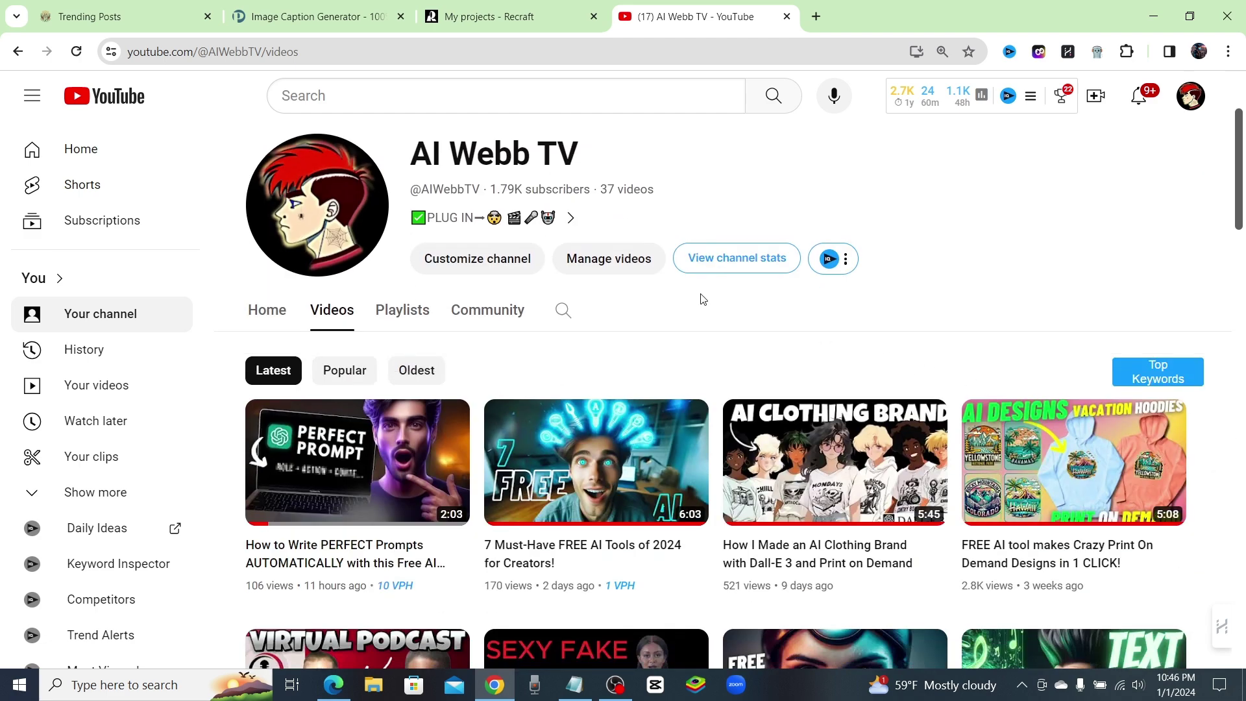
{"action": "scroll", "coordinate": [681, 292], "scroll_direction": "down", "scroll_amount": 1}
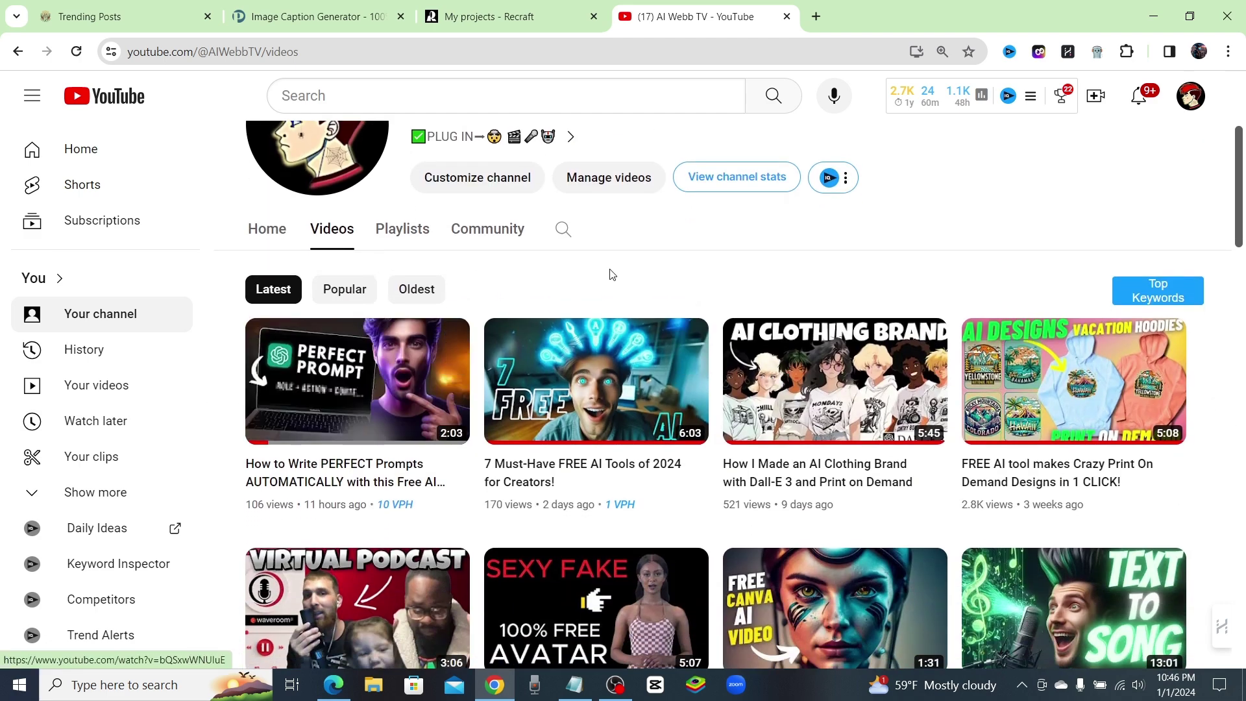
{"action": "scroll", "coordinate": [467, 261], "scroll_direction": "down", "scroll_amount": 1}
{"action": "scroll", "coordinate": [467, 262], "scroll_direction": "down", "scroll_amount": 3}
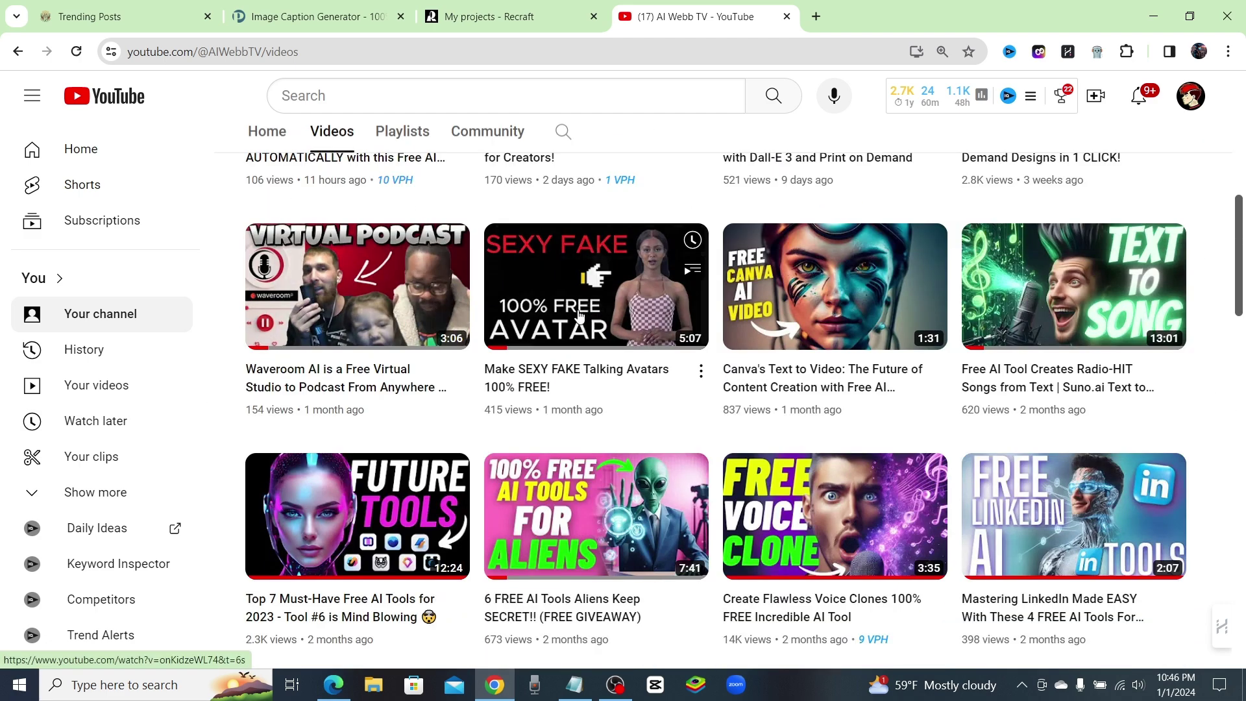
{"action": "scroll", "coordinate": [466, 262], "scroll_direction": "up", "scroll_amount": 3}
{"action": "scroll", "coordinate": [522, 286], "scroll_direction": "up", "scroll_amount": 2}
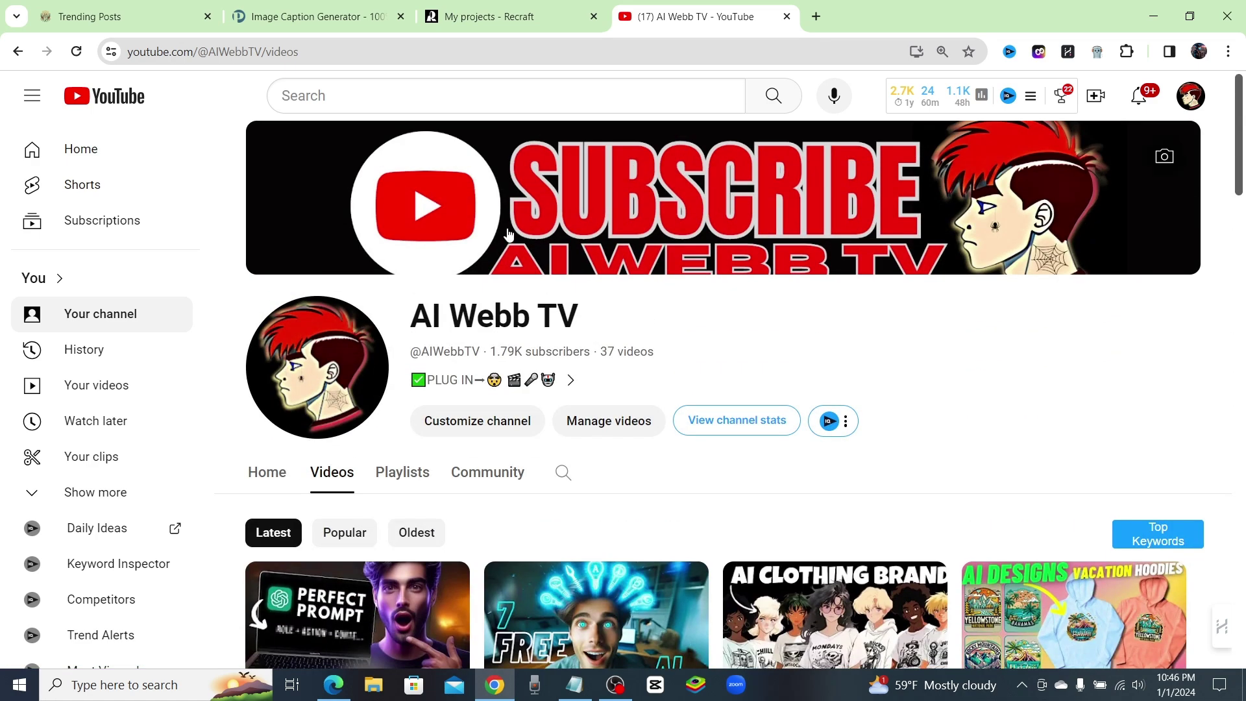
{"action": "scroll", "coordinate": [546, 263], "scroll_direction": "up", "scroll_amount": 2}
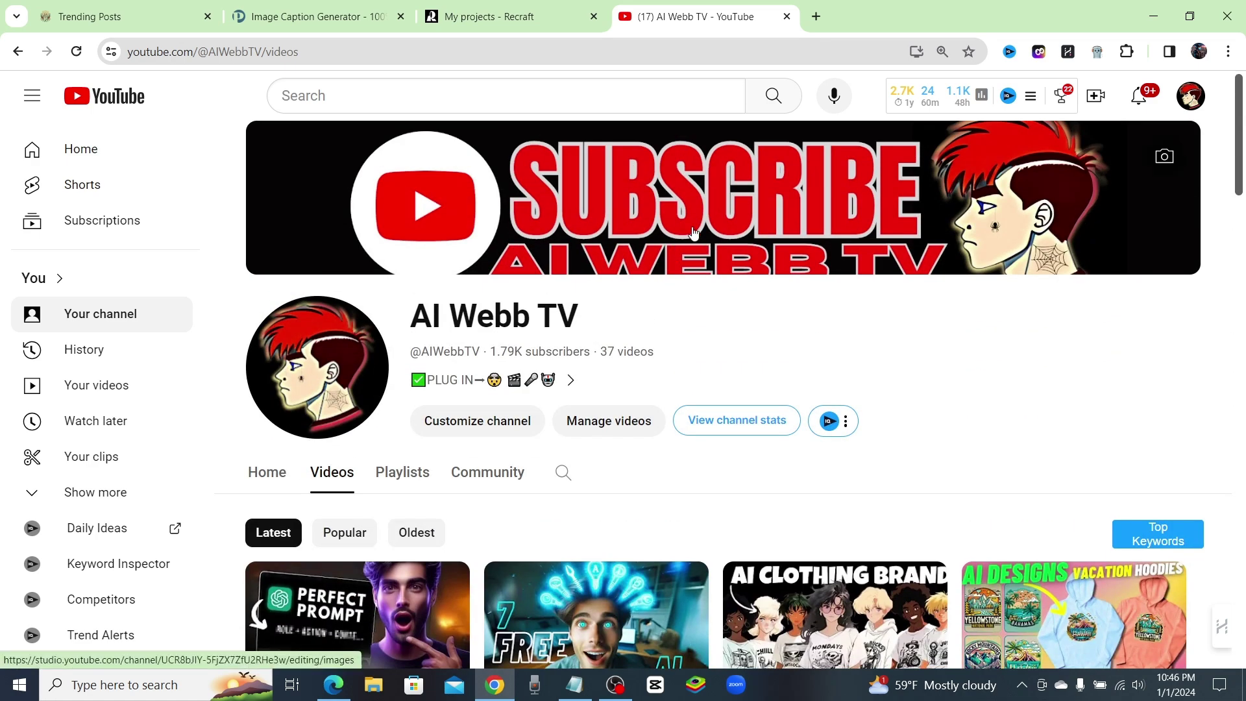
- Copy prompt 1 from the viral prompts Notepad file for the Facebook-profile character images
{"action": "left_click", "coordinate": [333, 684]}
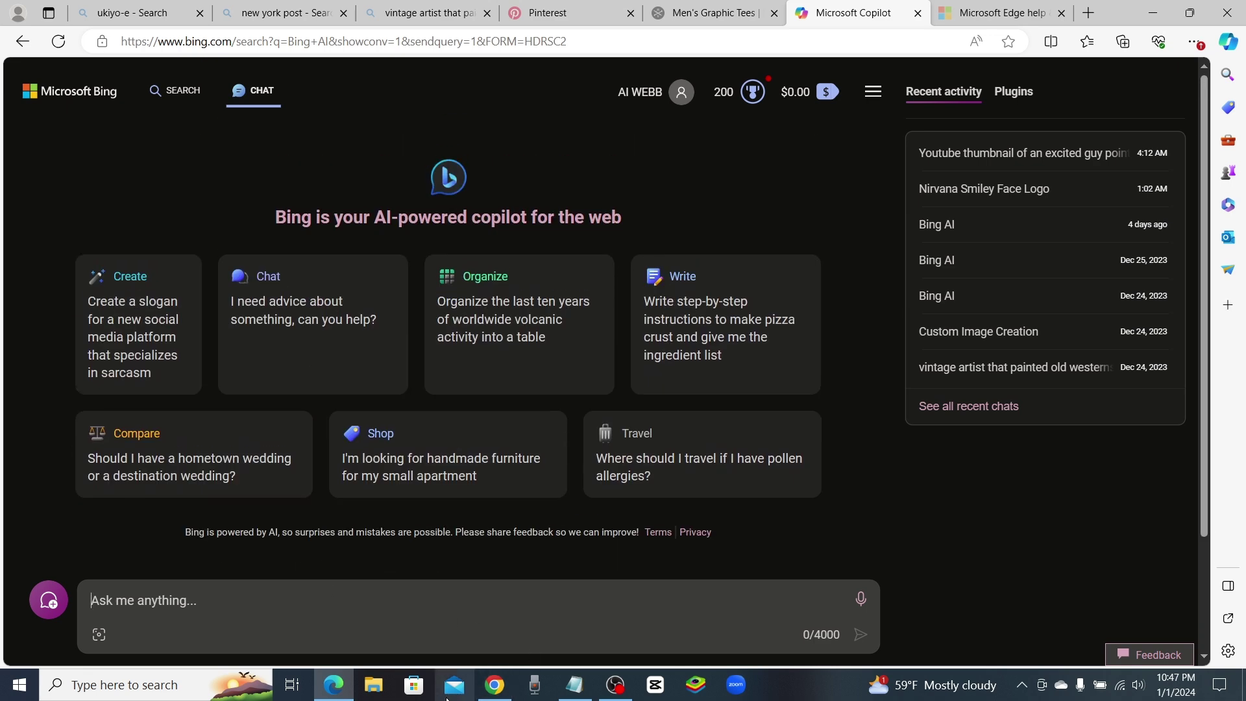
{"action": "left_click", "coordinate": [574, 684]}
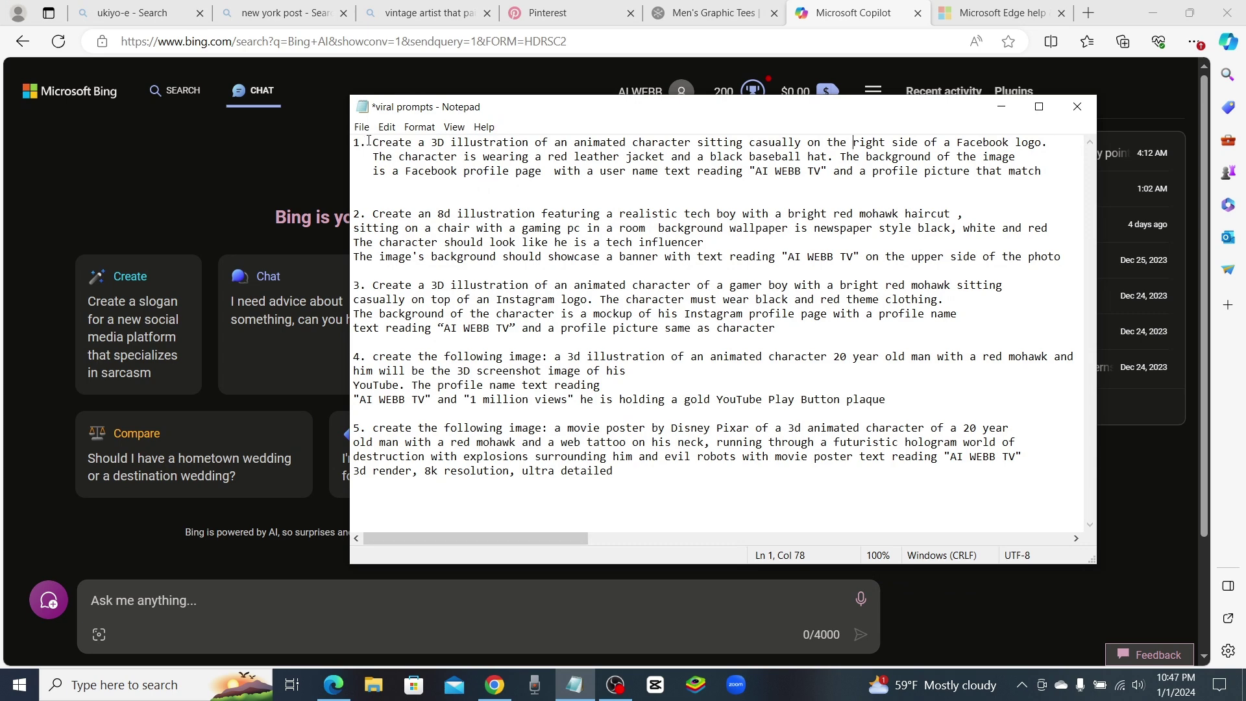
{"action": "left_click_drag", "start_coordinate": [373, 143], "coordinate": [1050, 171]}
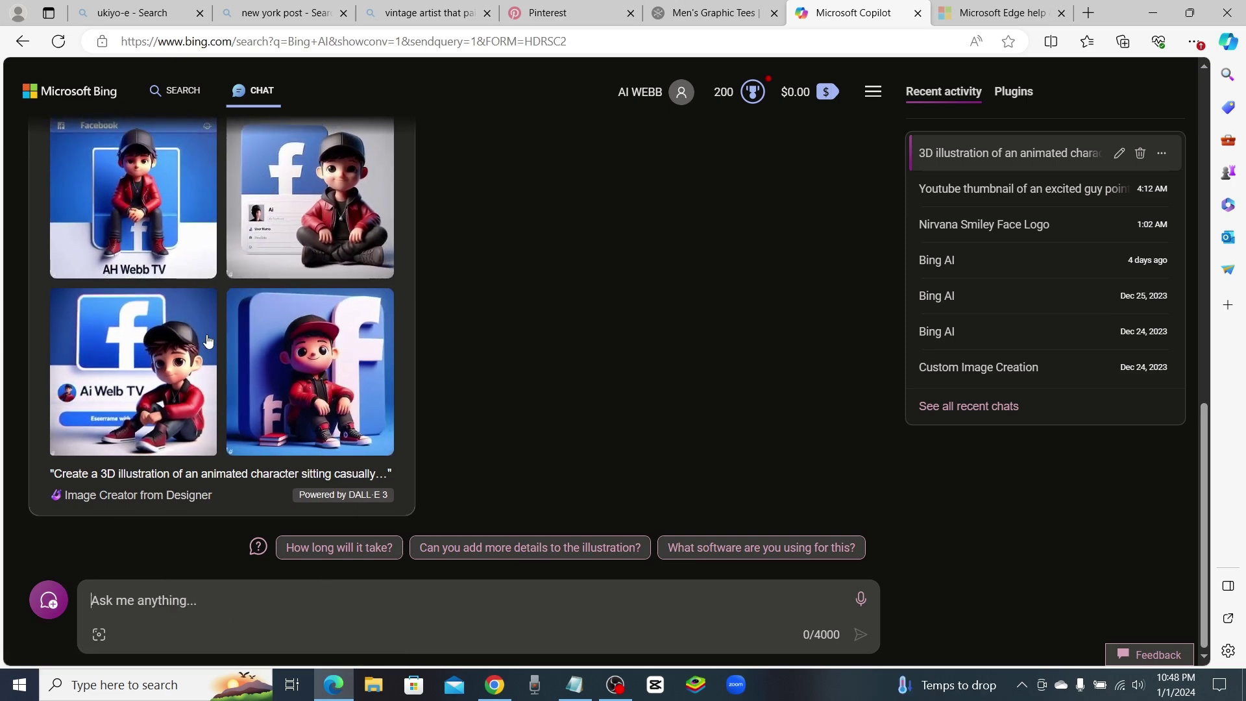
{"action": "scroll", "coordinate": [95, 222], "scroll_direction": "up", "scroll_amount": 1}
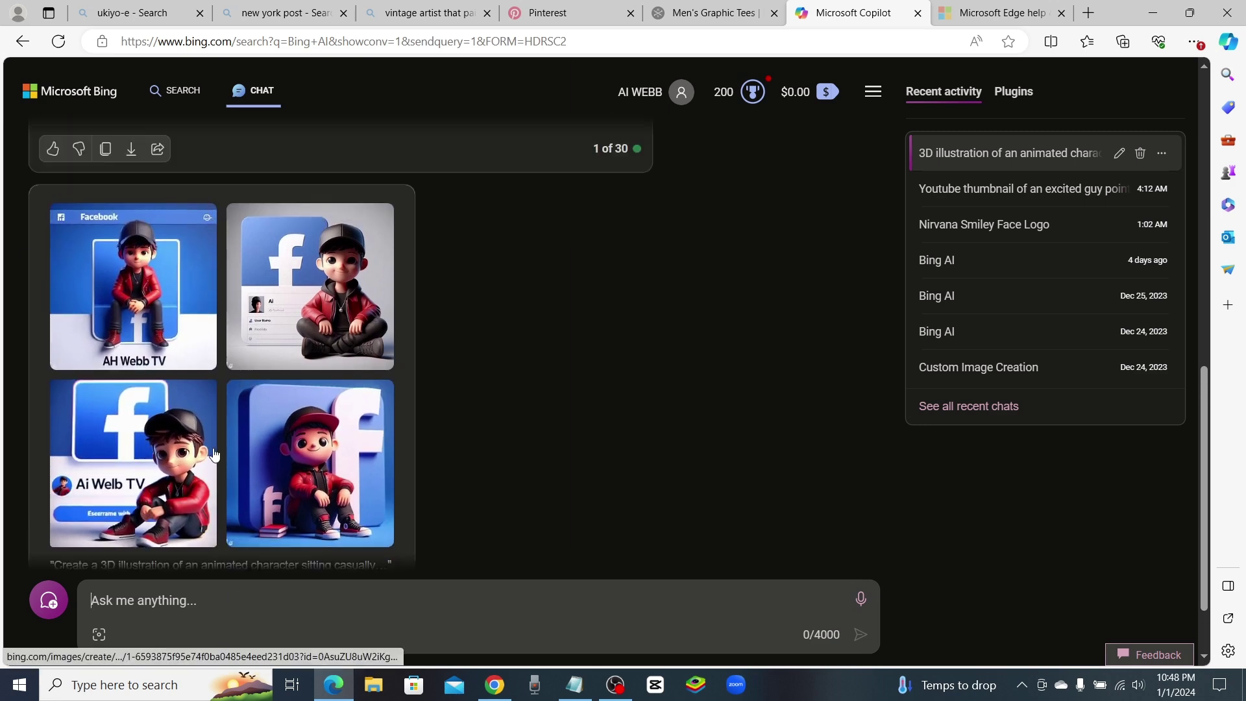
- Ask Copilot to add the red-jacket character's face to the Facebook profile picture
{"action": "left_click", "coordinate": [415, 601]}
{"action": "type", "text": "can you add the characters face to the"}
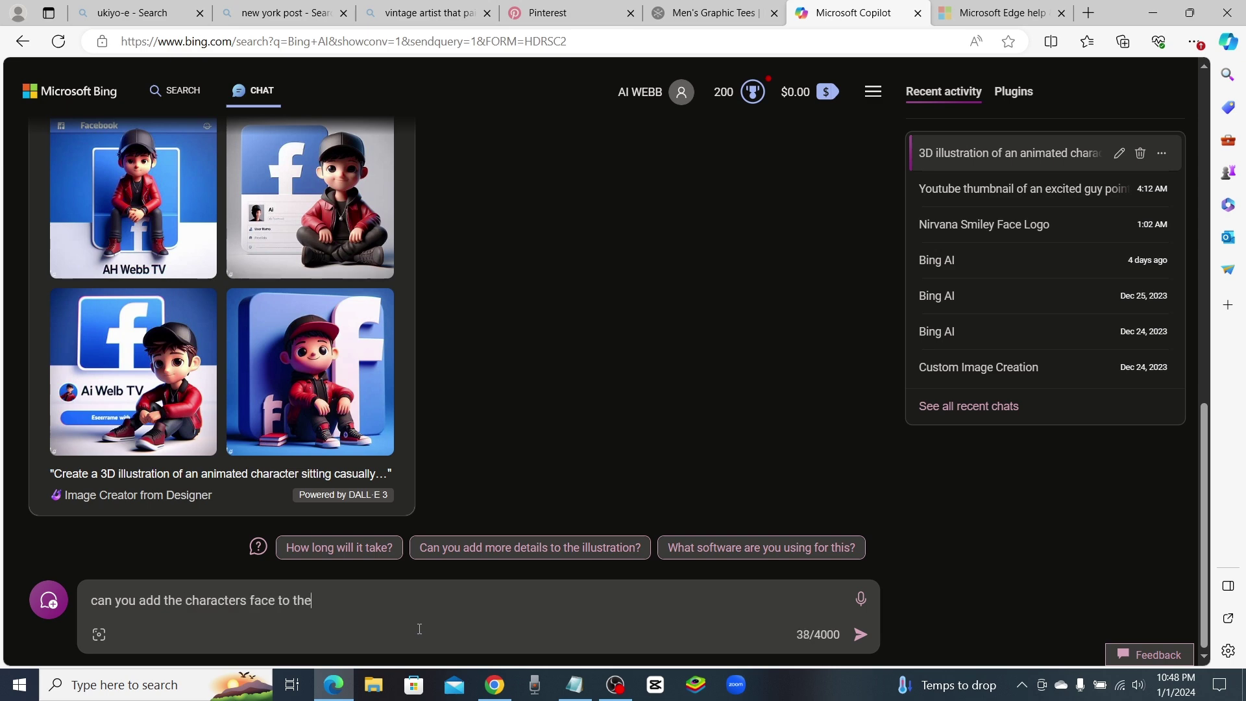
{"action": "type", "text": " profile picture"}
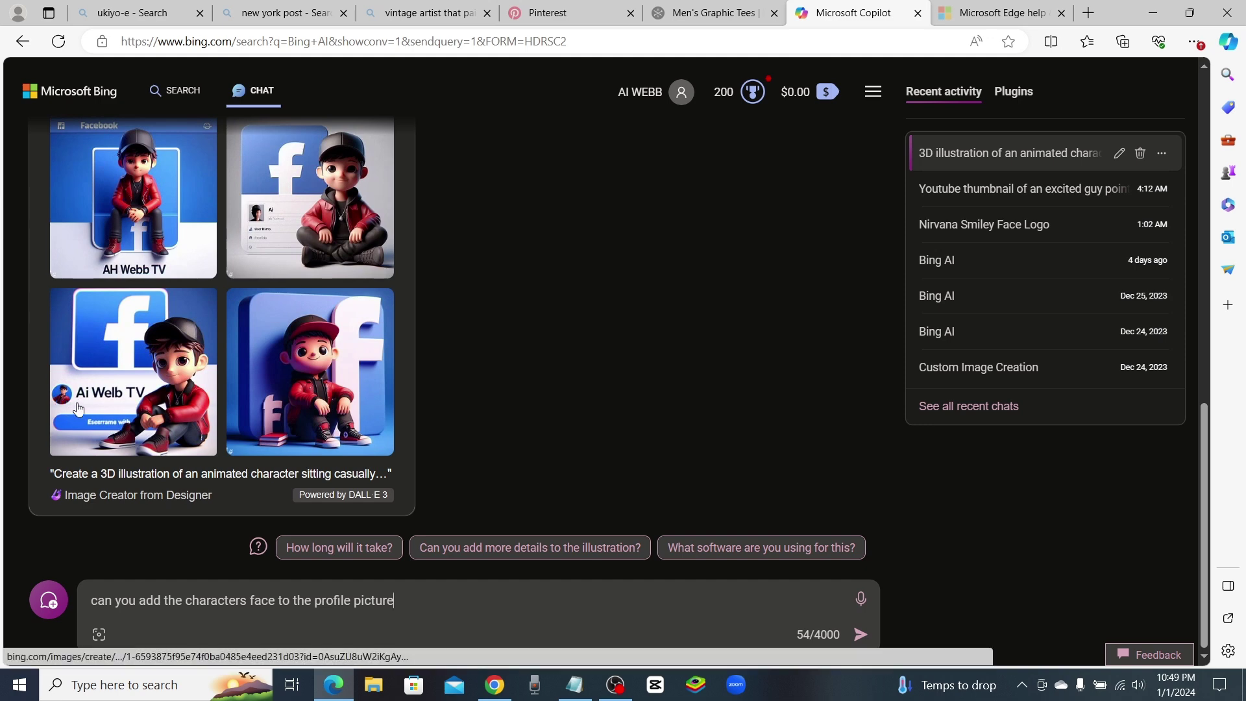
{"action": "left_click", "coordinate": [861, 634]}
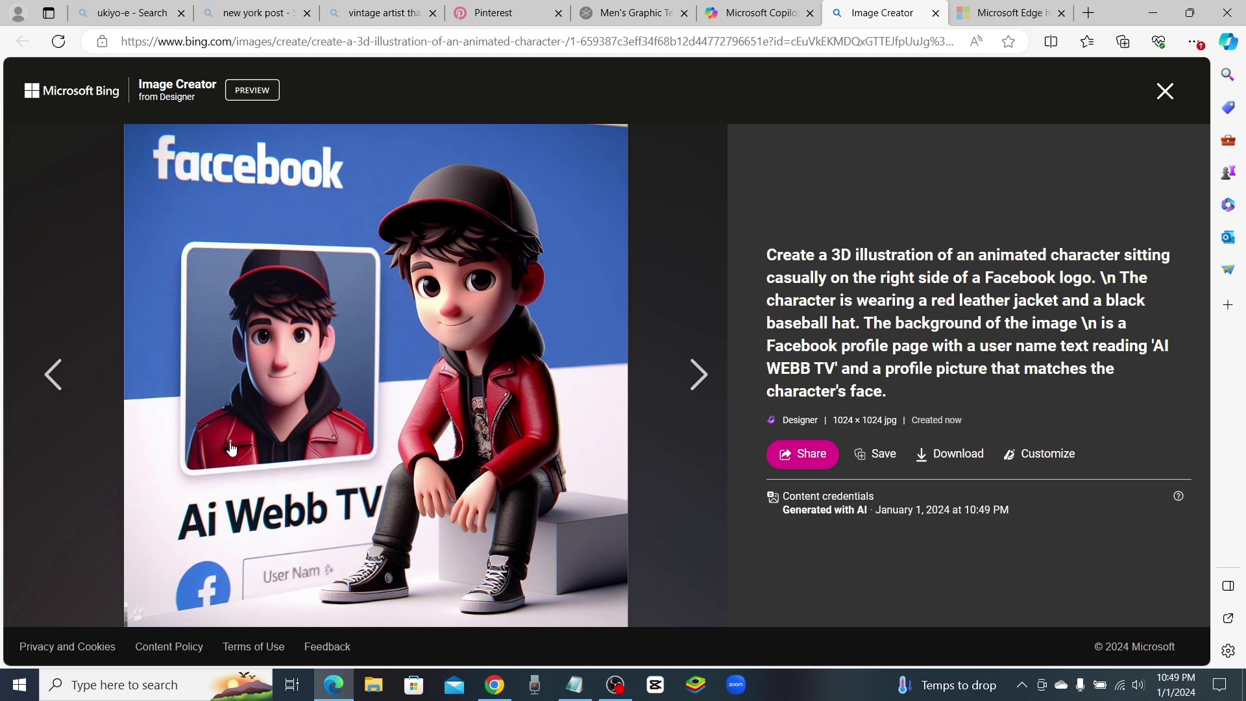
- Browse the next two enlarged images, then close Image Creator to see the red-mohawk gamer set
{"action": "left_click", "coordinate": [699, 375]}
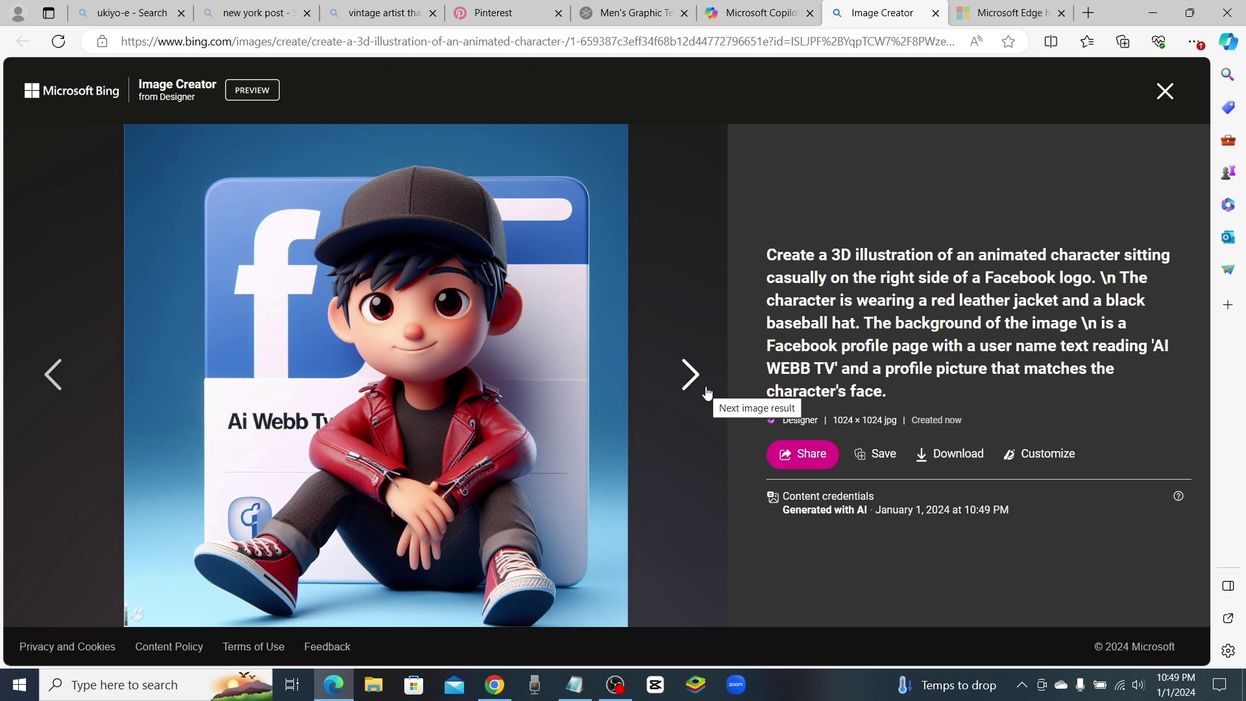
{"action": "left_click", "coordinate": [699, 375]}
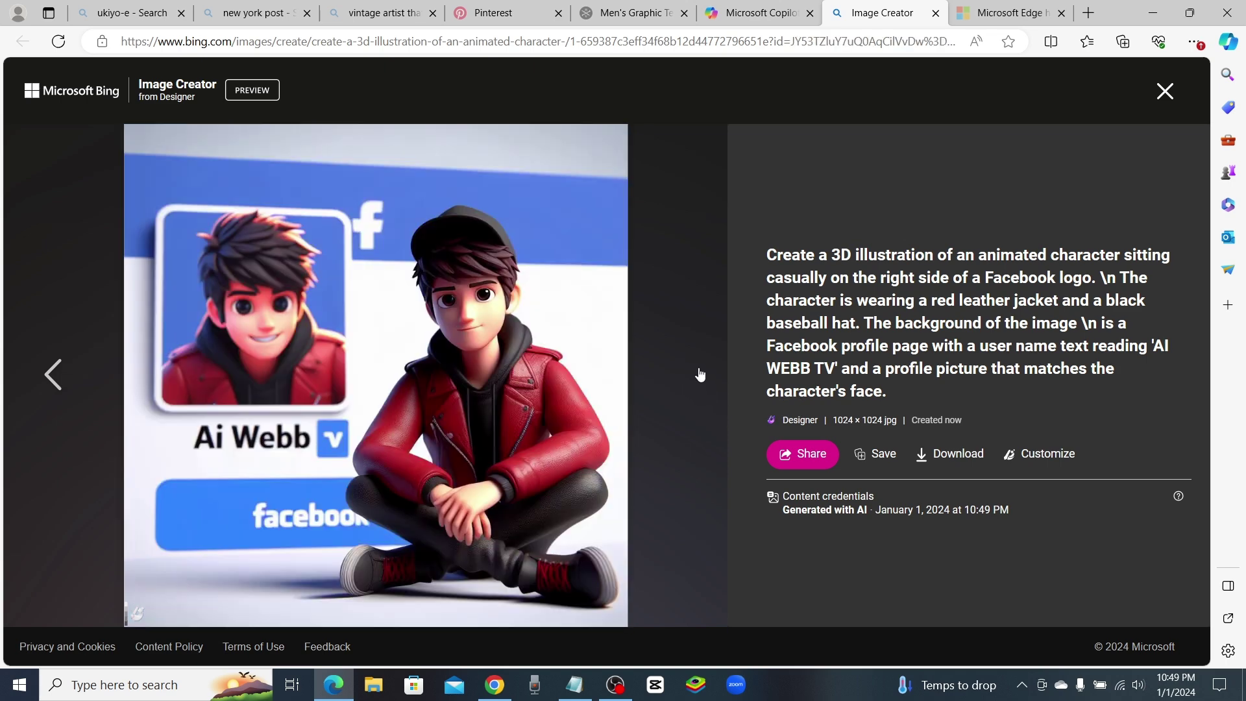
{"action": "key", "text": "ctrl+w"}
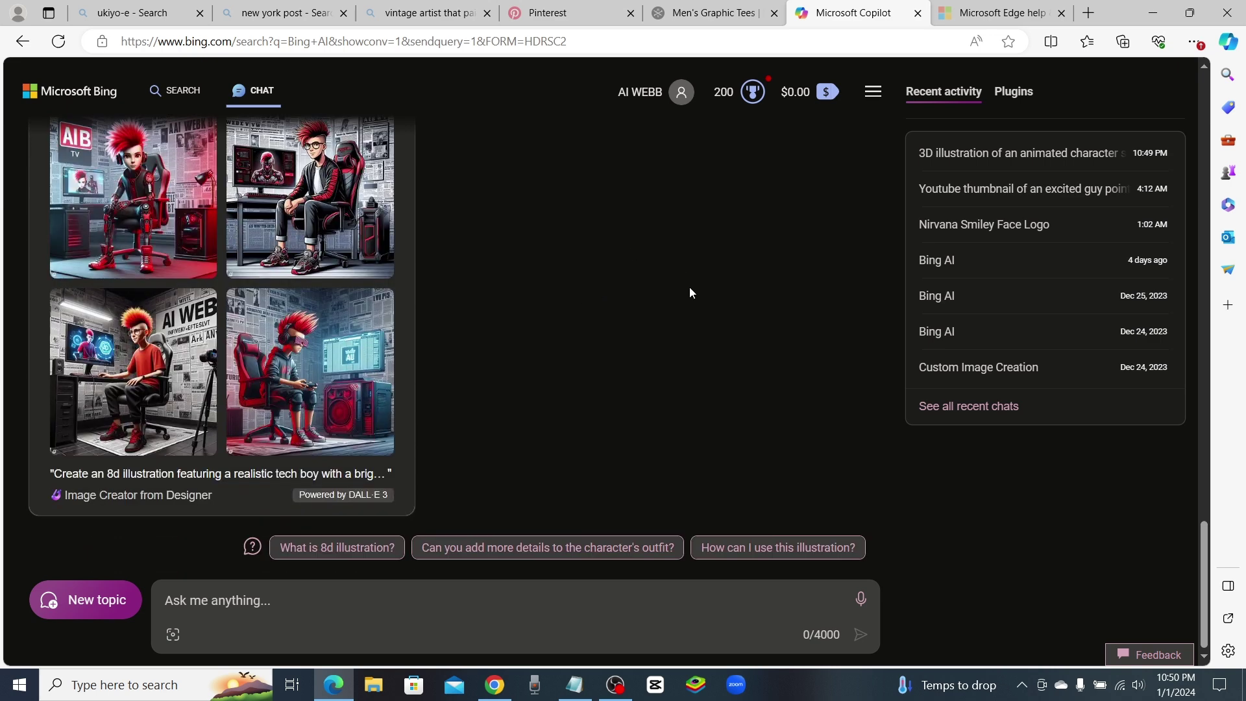
{"action": "scroll", "coordinate": [690, 301], "scroll_direction": "up", "scroll_amount": 4}
{"action": "scroll", "coordinate": [633, 322], "scroll_direction": "up", "scroll_amount": 2}
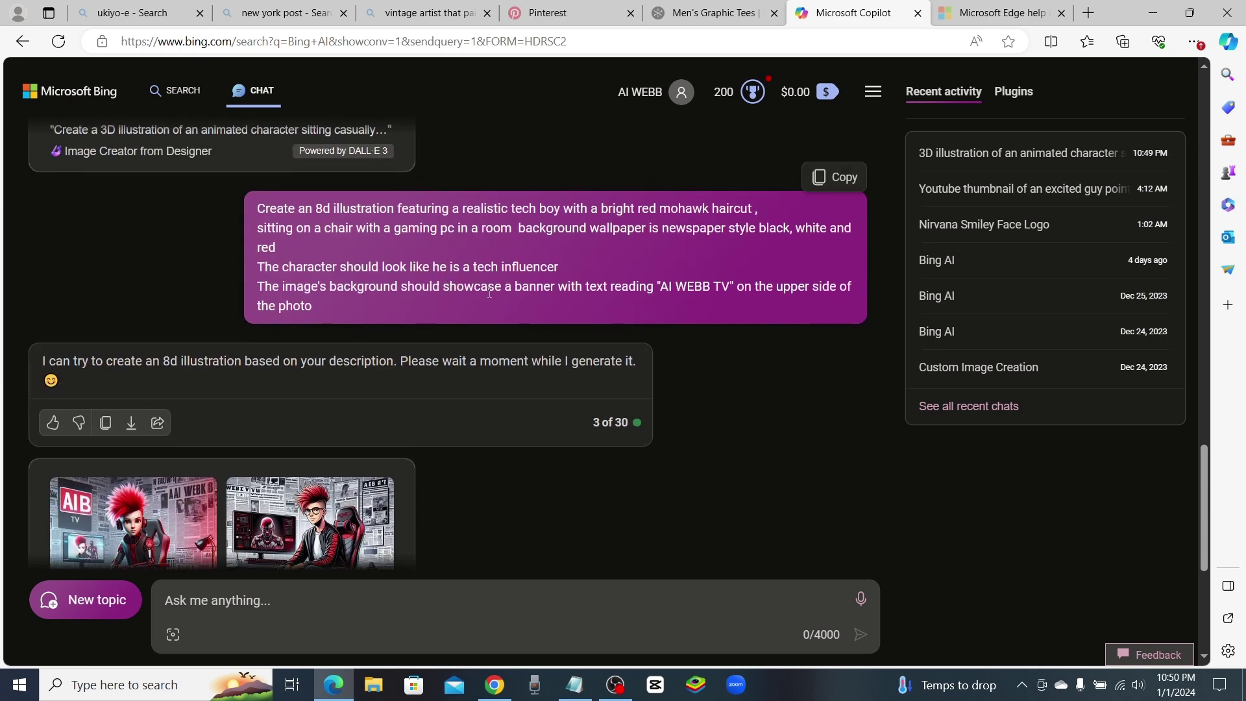
{"action": "scroll", "coordinate": [490, 292], "scroll_direction": "down", "scroll_amount": 5}
{"action": "scroll", "coordinate": [545, 297], "scroll_direction": "up", "scroll_amount": 1}
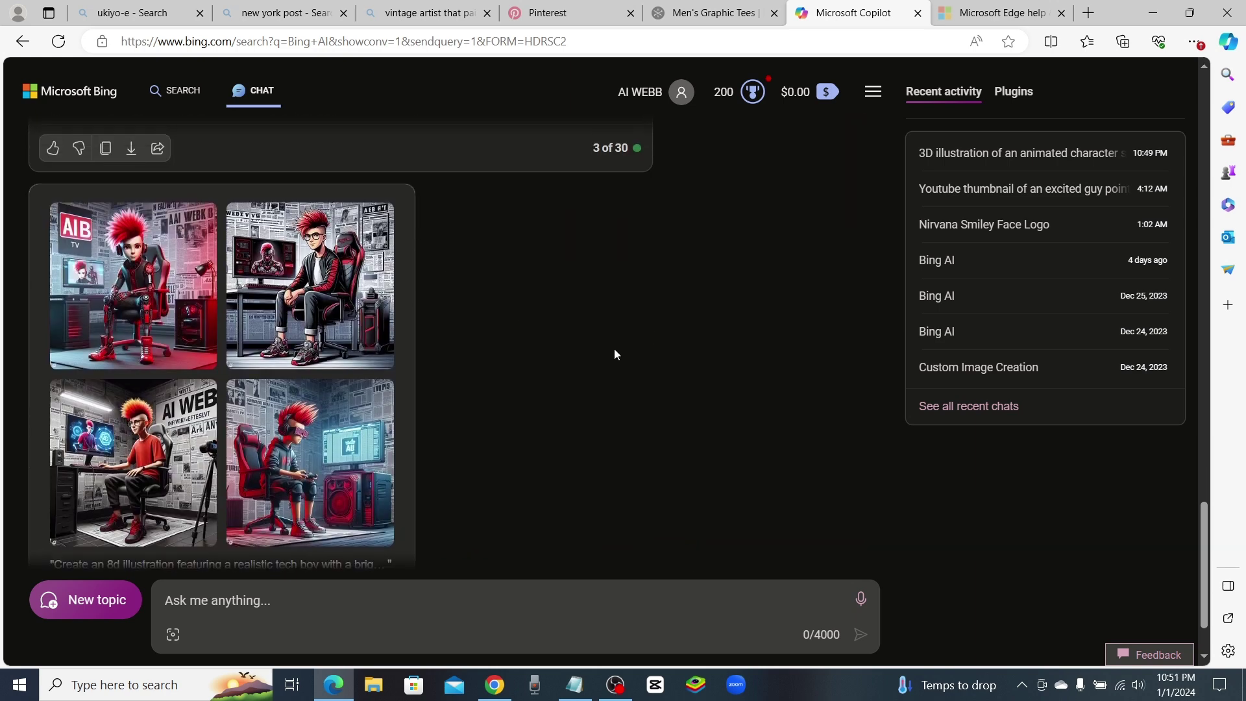
- View all four red-mohawk tech-boy gaming PC images enlarged, then close the viewer
{"action": "left_click", "coordinate": [78, 205]}
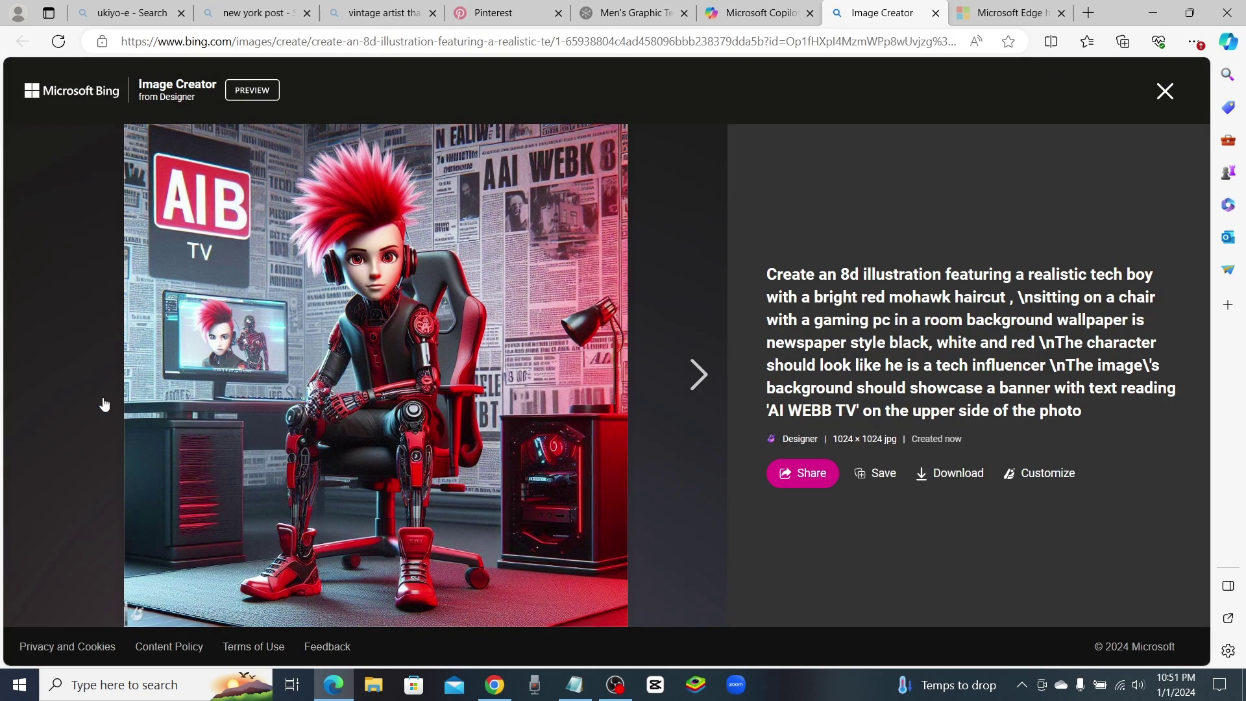
{"action": "left_click", "coordinate": [697, 375]}
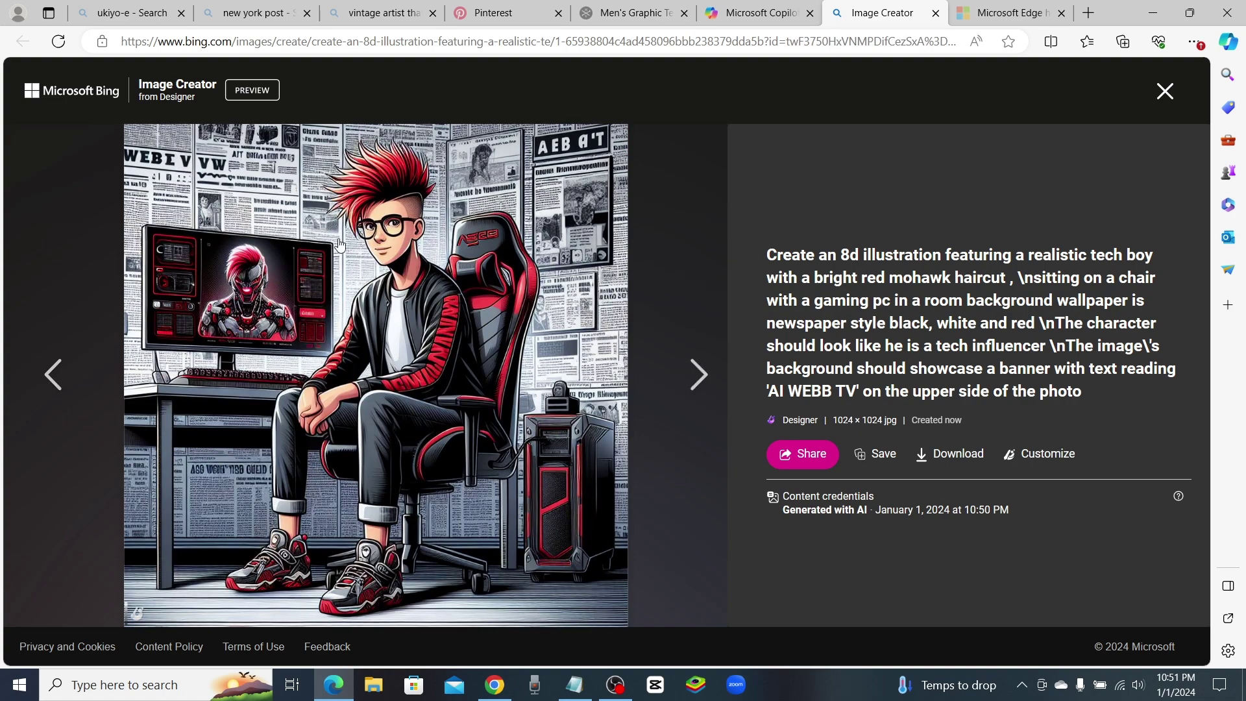
{"action": "left_click", "coordinate": [689, 375]}
{"action": "left_click", "coordinate": [690, 379]}
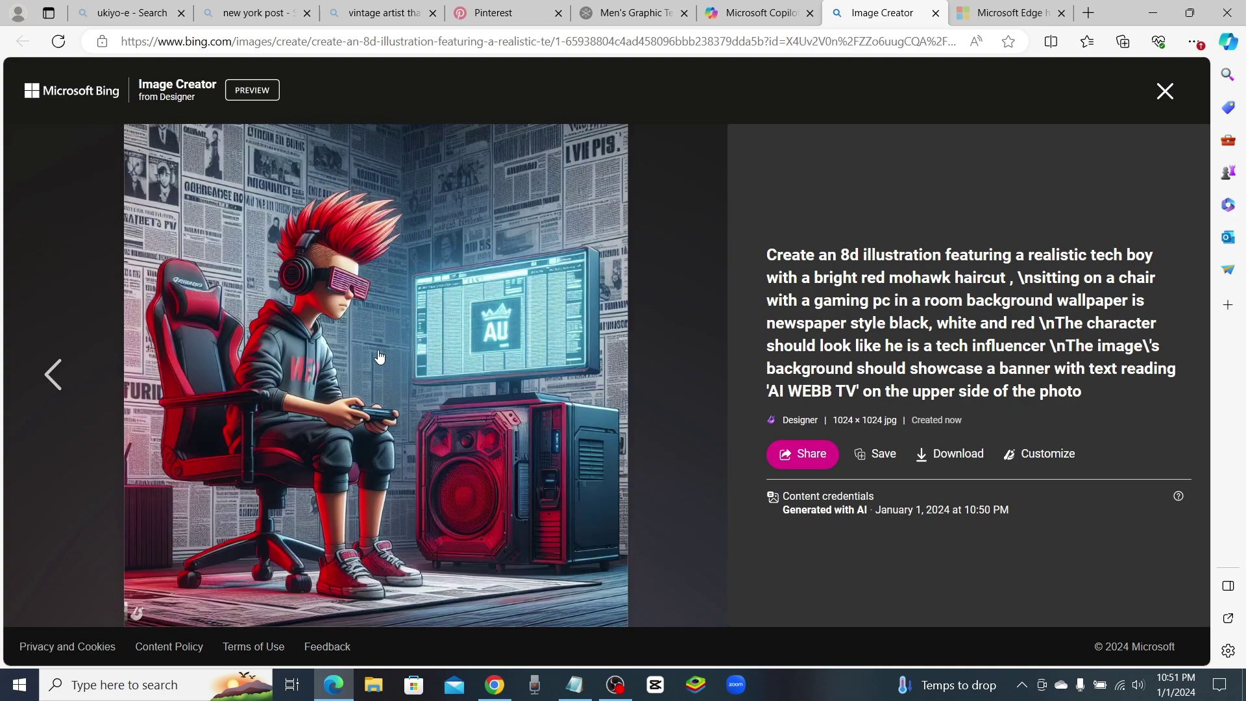
{"action": "left_click", "coordinate": [681, 332]}
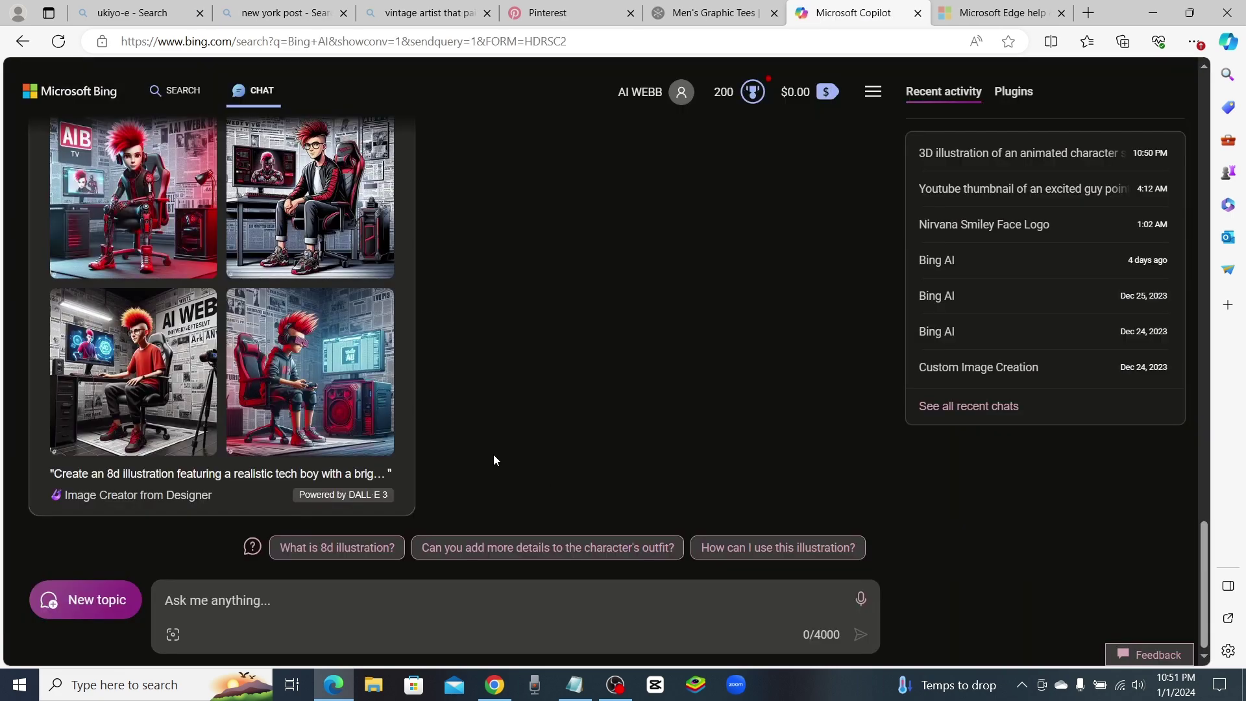
{"action": "left_click", "coordinate": [575, 684]}
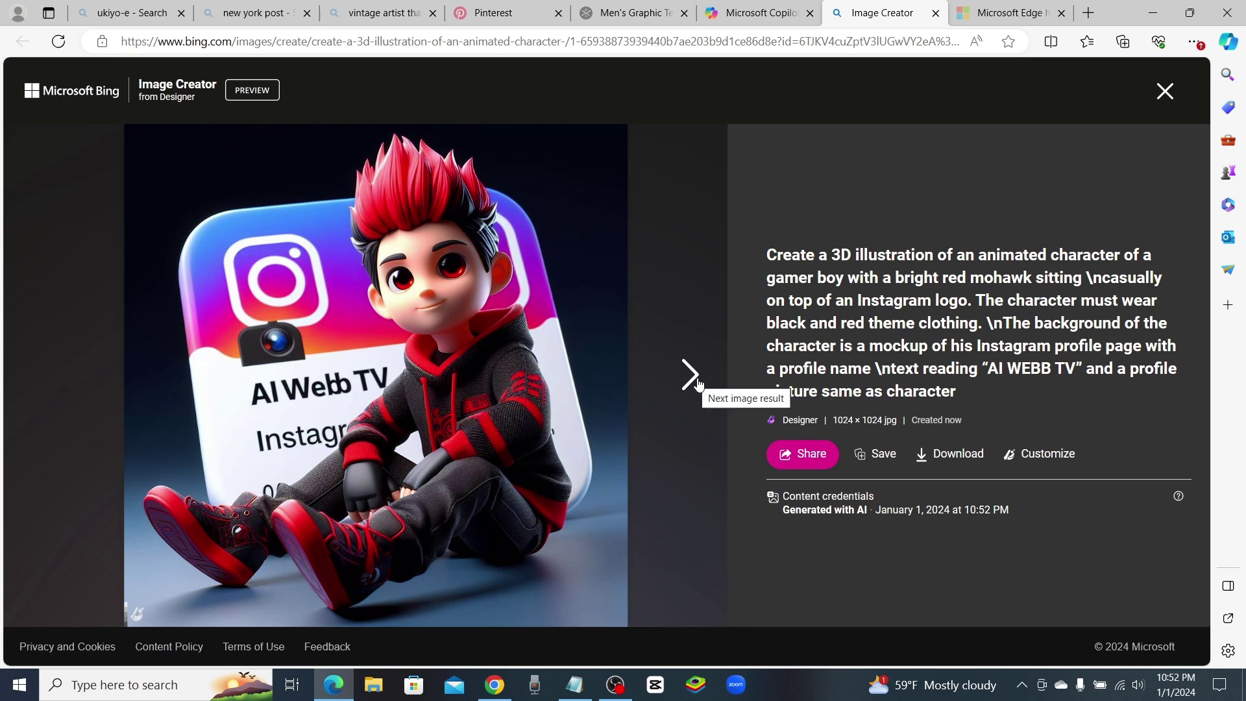
- View the remaining three Instagram-logo gamer-boy images, then close the viewer
{"action": "left_click", "coordinate": [698, 375]}
{"action": "left_click", "coordinate": [690, 379]}
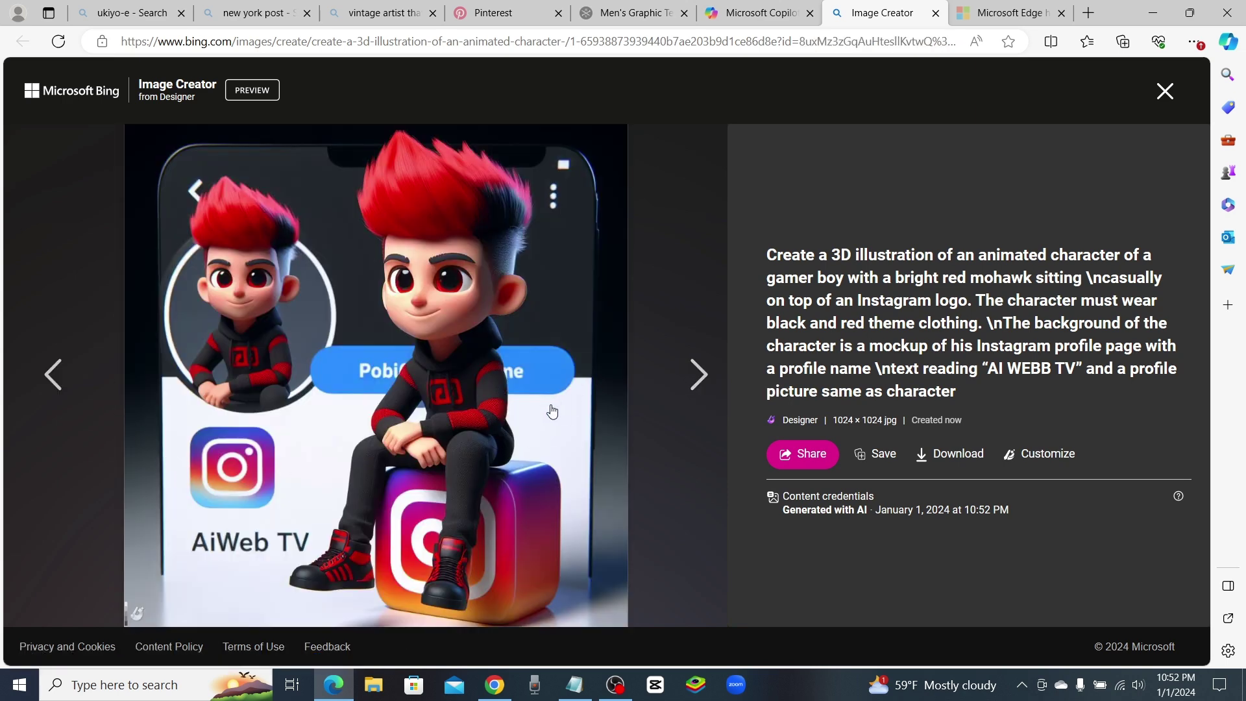
{"action": "left_click", "coordinate": [696, 375]}
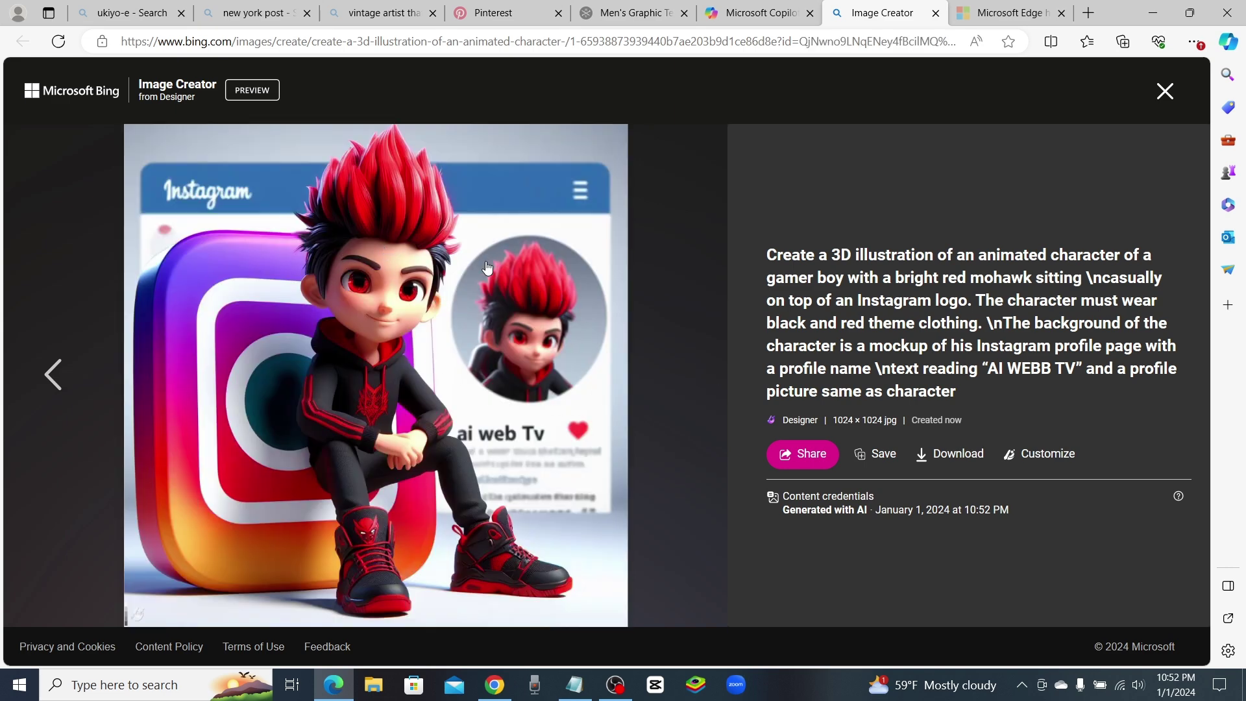
{"action": "left_click", "coordinate": [1165, 90]}
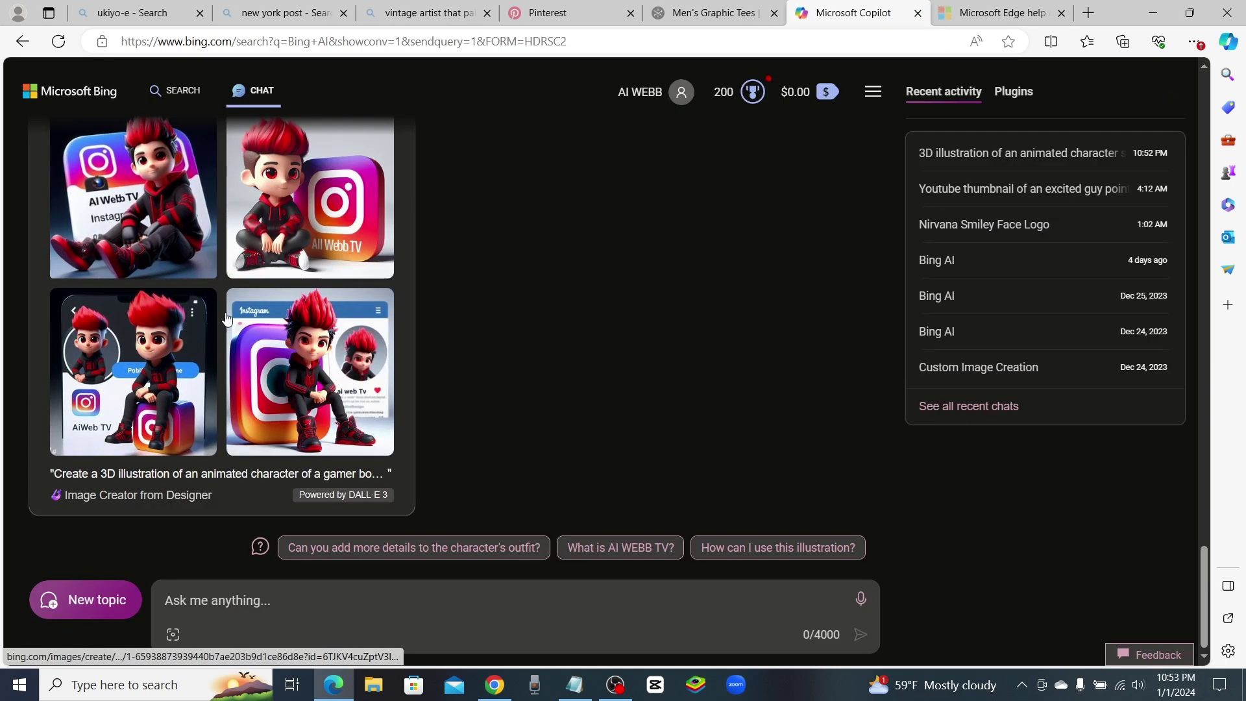
{"action": "scroll", "coordinate": [146, 292], "scroll_direction": "up", "scroll_amount": 5}
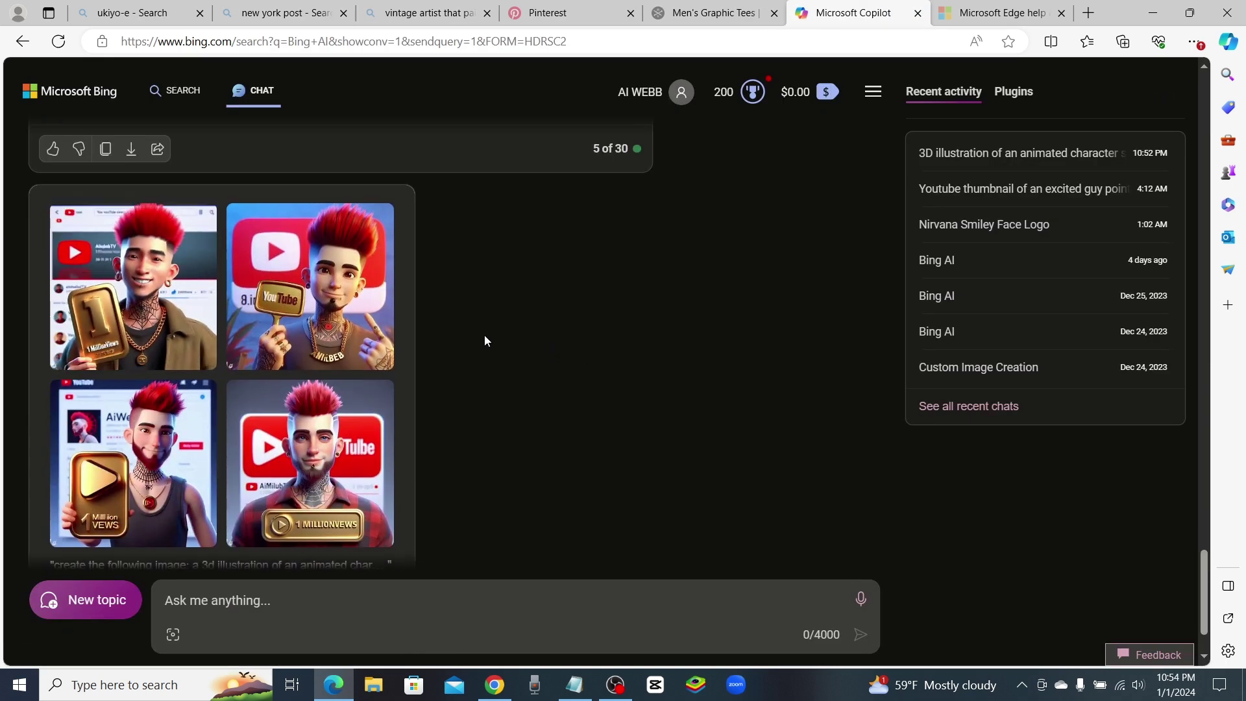
{"action": "scroll", "coordinate": [472, 340], "scroll_direction": "down", "scroll_amount": 1}
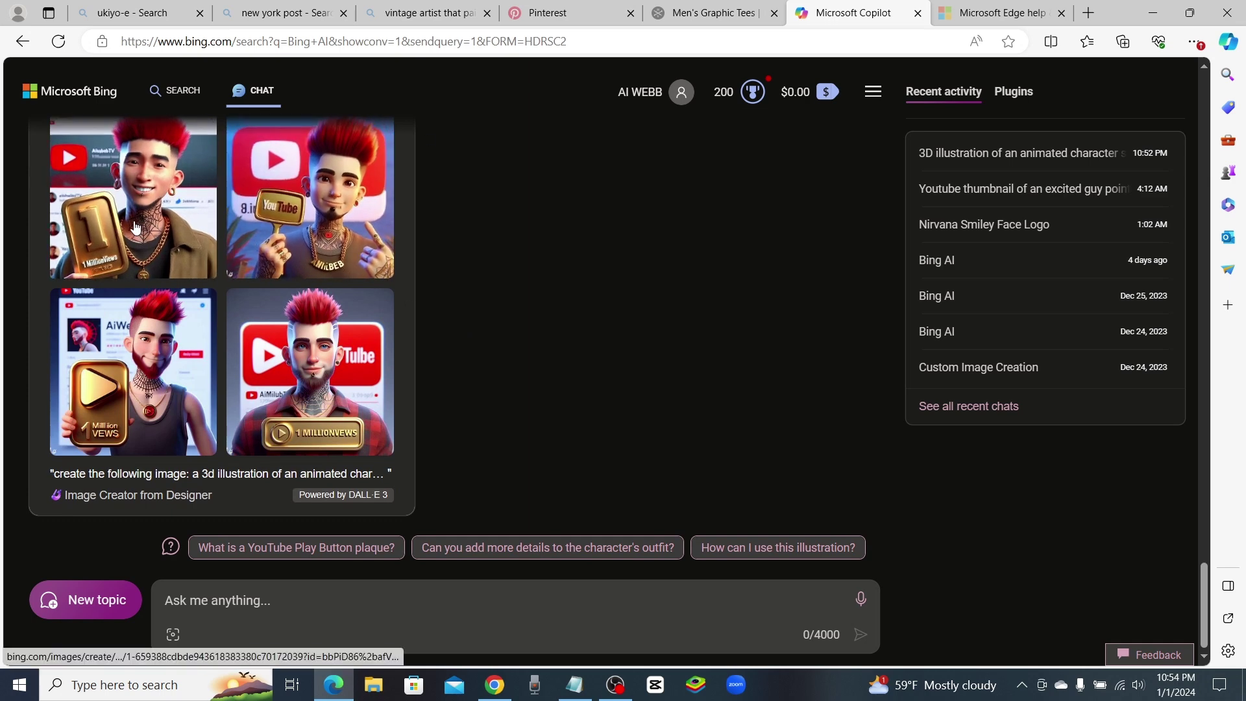
{"action": "scroll", "coordinate": [526, 278], "scroll_direction": "up", "scroll_amount": 2}
{"action": "scroll", "coordinate": [433, 331], "scroll_direction": "down", "scroll_amount": 2}
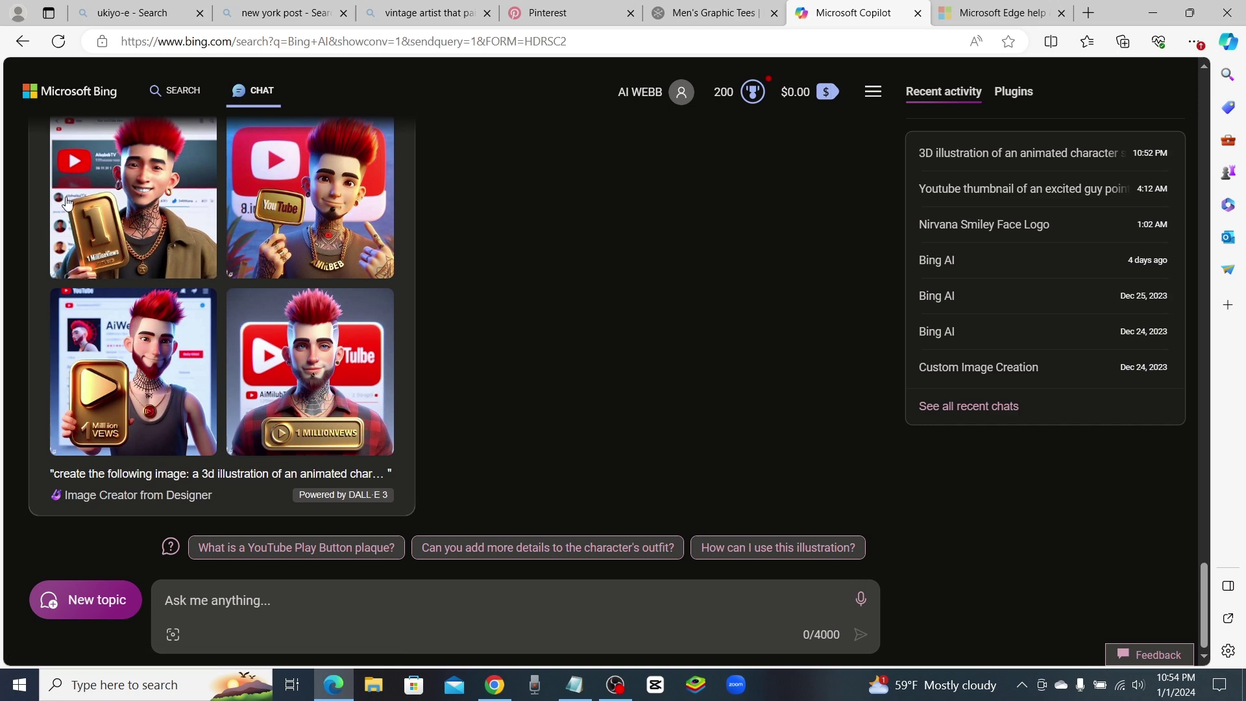
- Open the top-left YouTube play-button image and advance through the rest of the set
{"action": "left_click", "coordinate": [128, 199]}
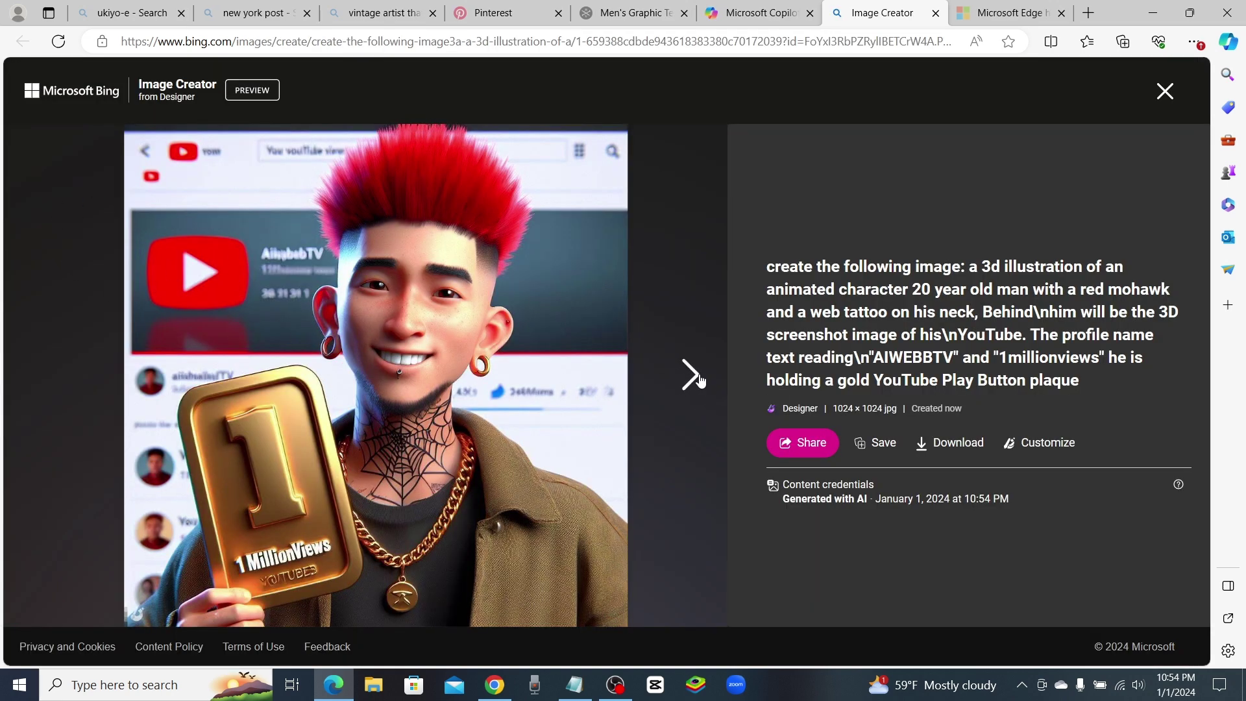
{"action": "left_click", "coordinate": [698, 374]}
{"action": "left_click", "coordinate": [689, 376]}
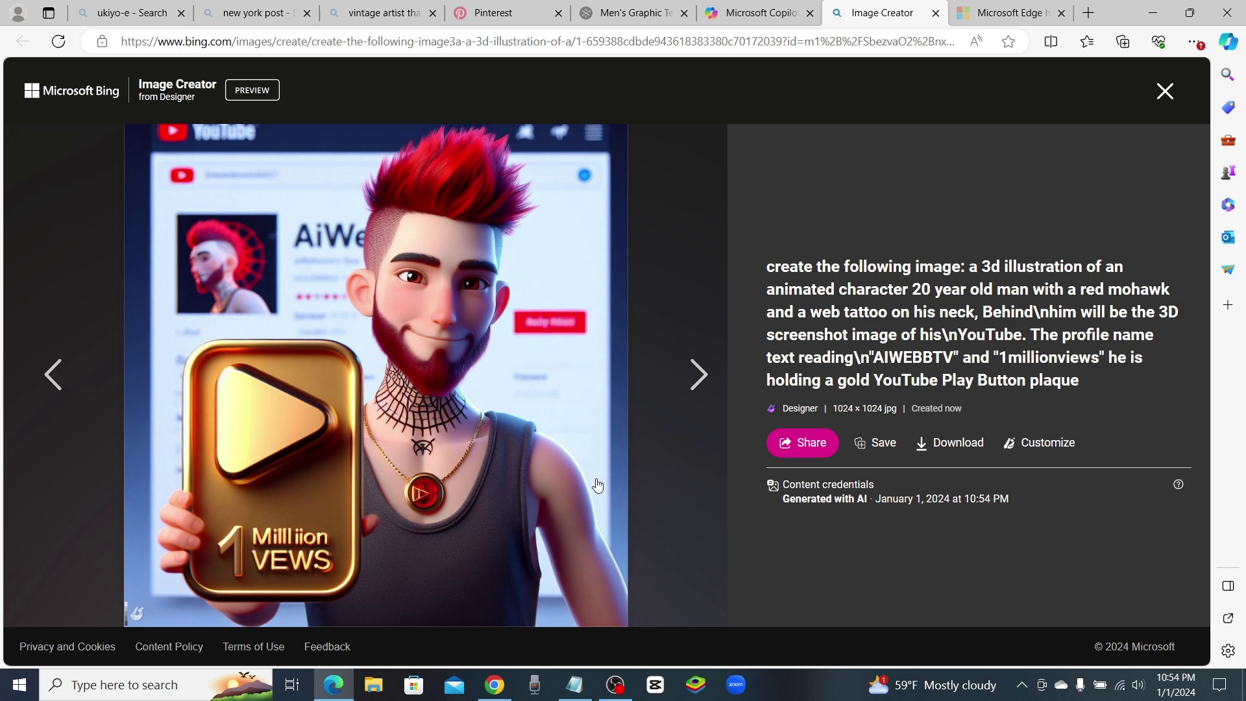
{"action": "left_click", "coordinate": [698, 375]}
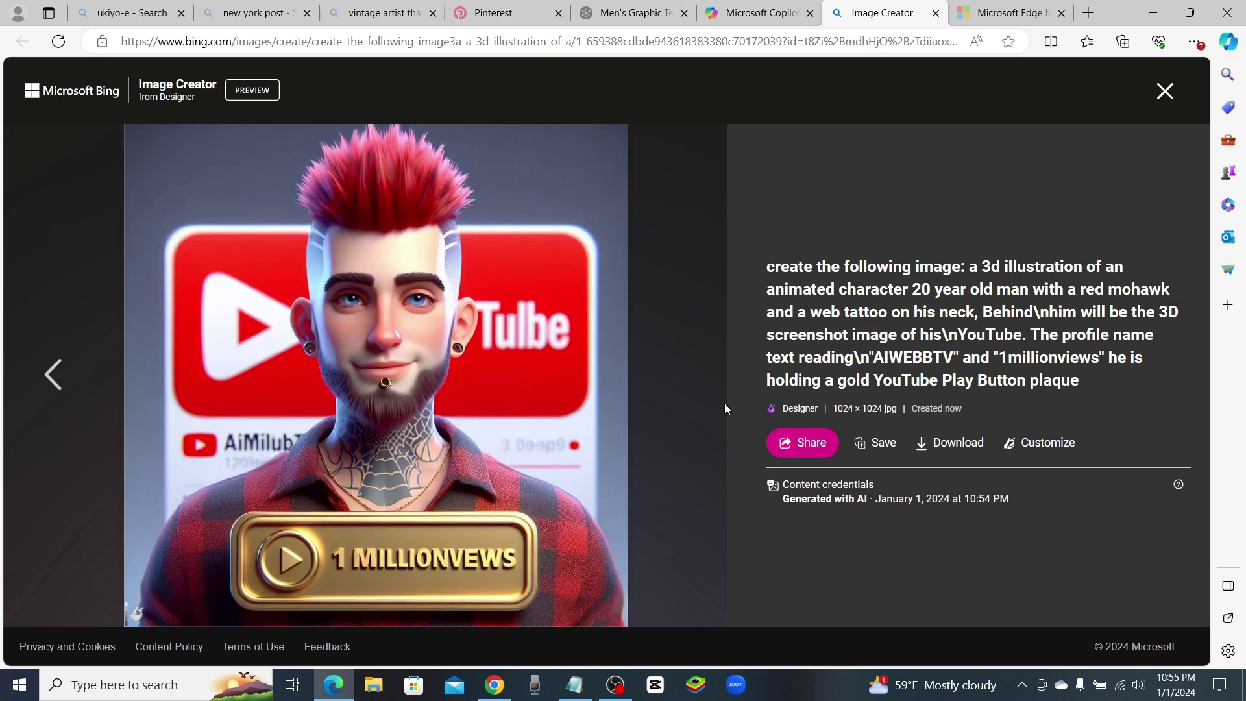
- Step back two YouTube images, then return to the Copilot chat
{"action": "left_click", "coordinate": [55, 374]}
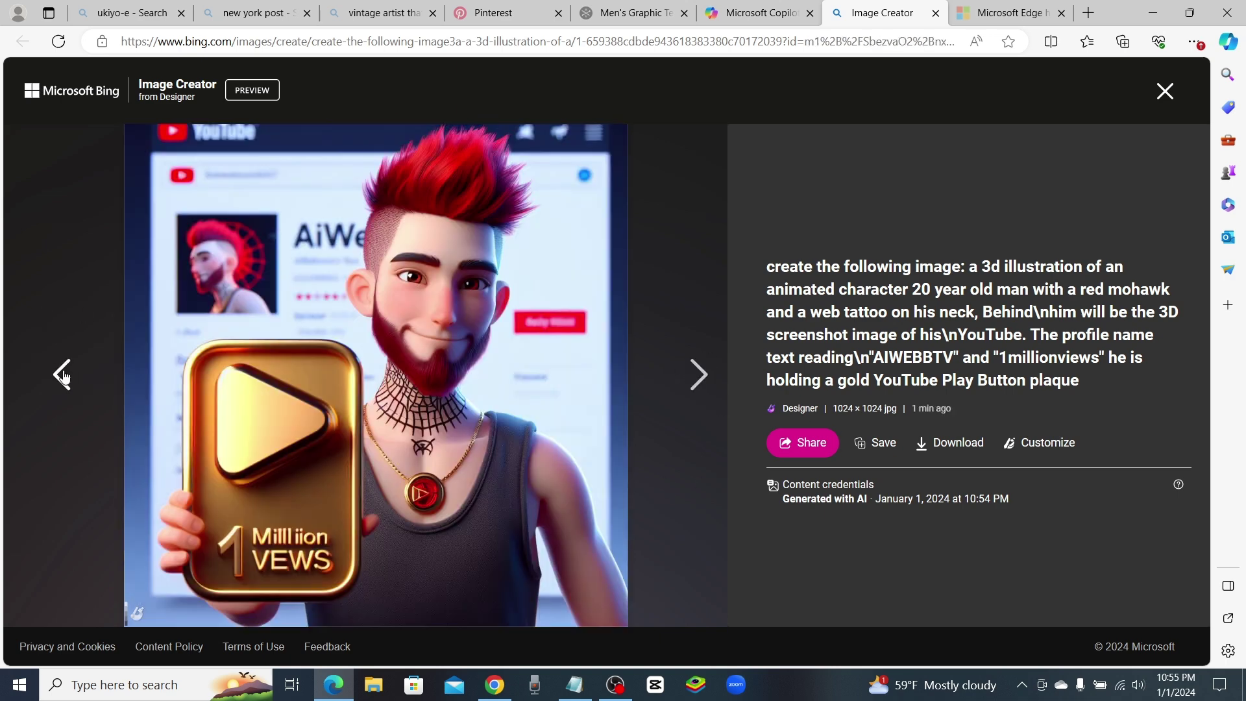
{"action": "left_click", "coordinate": [61, 375]}
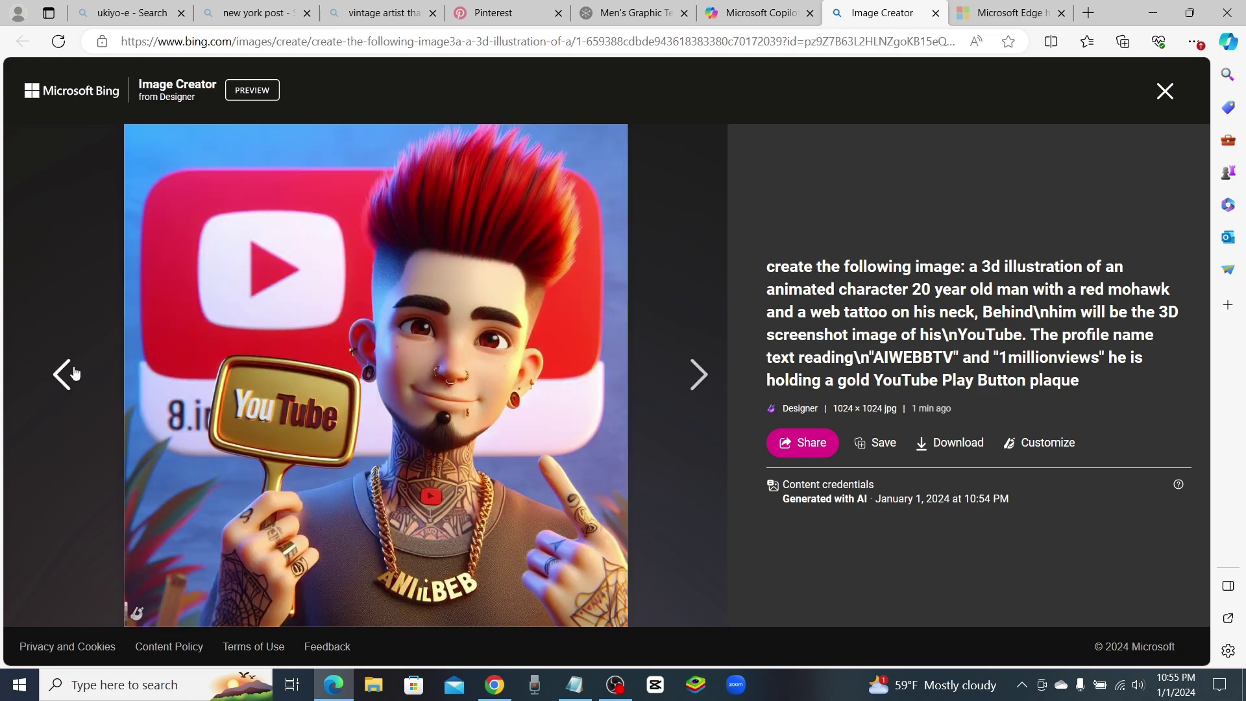
{"action": "left_click", "coordinate": [60, 384]}
{"action": "left_click", "coordinate": [758, 12]}
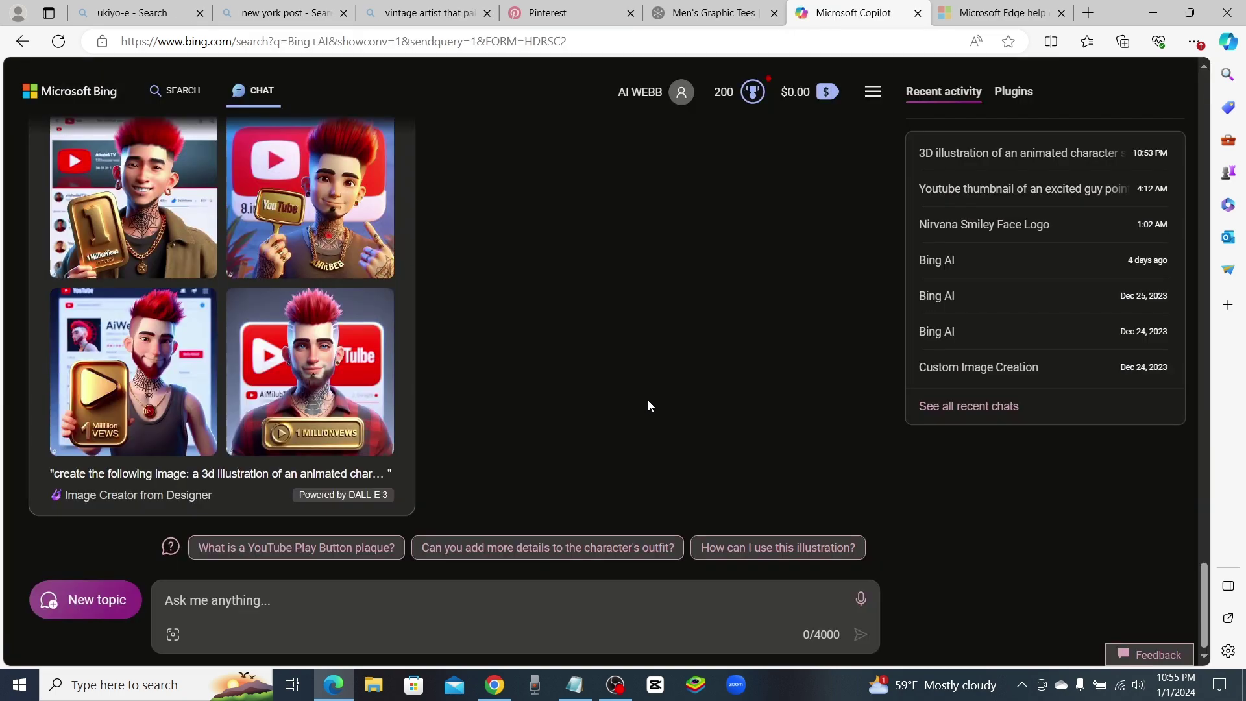
{"action": "scroll", "coordinate": [219, 351], "scroll_direction": "up", "scroll_amount": 1}
{"action": "scroll", "coordinate": [221, 351], "scroll_direction": "down", "scroll_amount": 1}
{"action": "scroll", "coordinate": [507, 395], "scroll_direction": "up", "scroll_amount": 2}
{"action": "scroll", "coordinate": [432, 436], "scroll_direction": "down", "scroll_amount": 1}
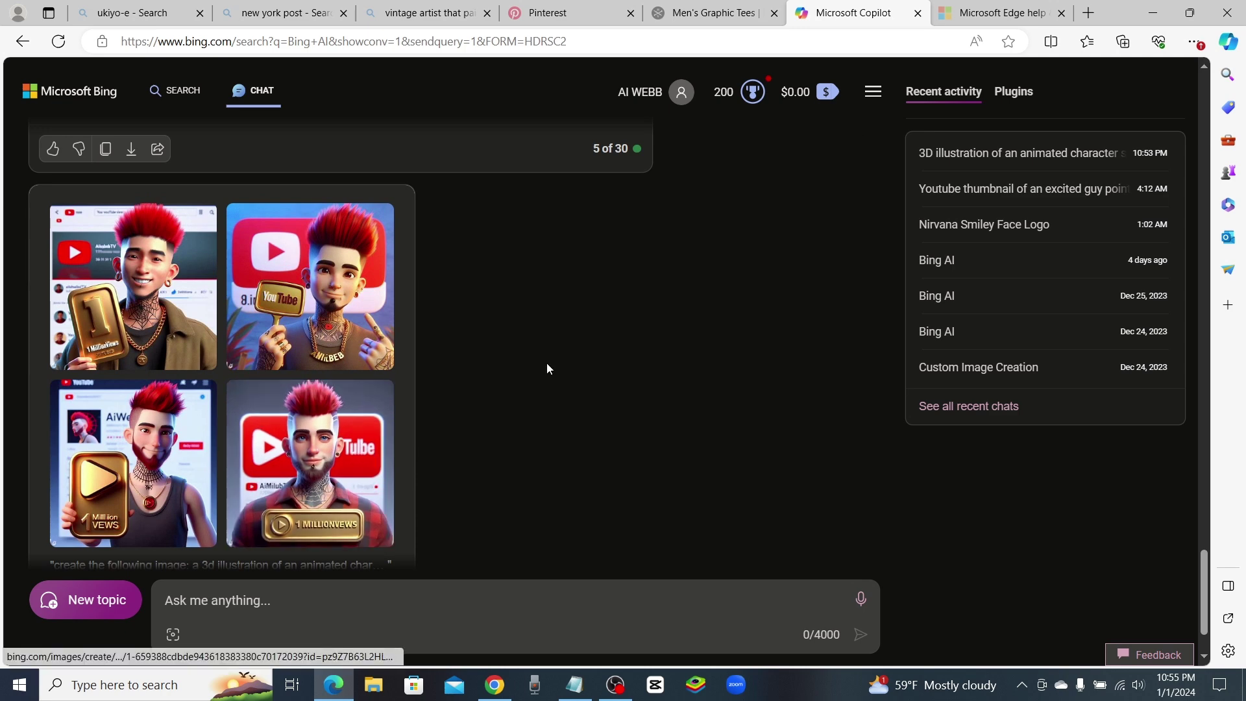
{"action": "scroll", "coordinate": [547, 363], "scroll_direction": "down", "scroll_amount": 1}
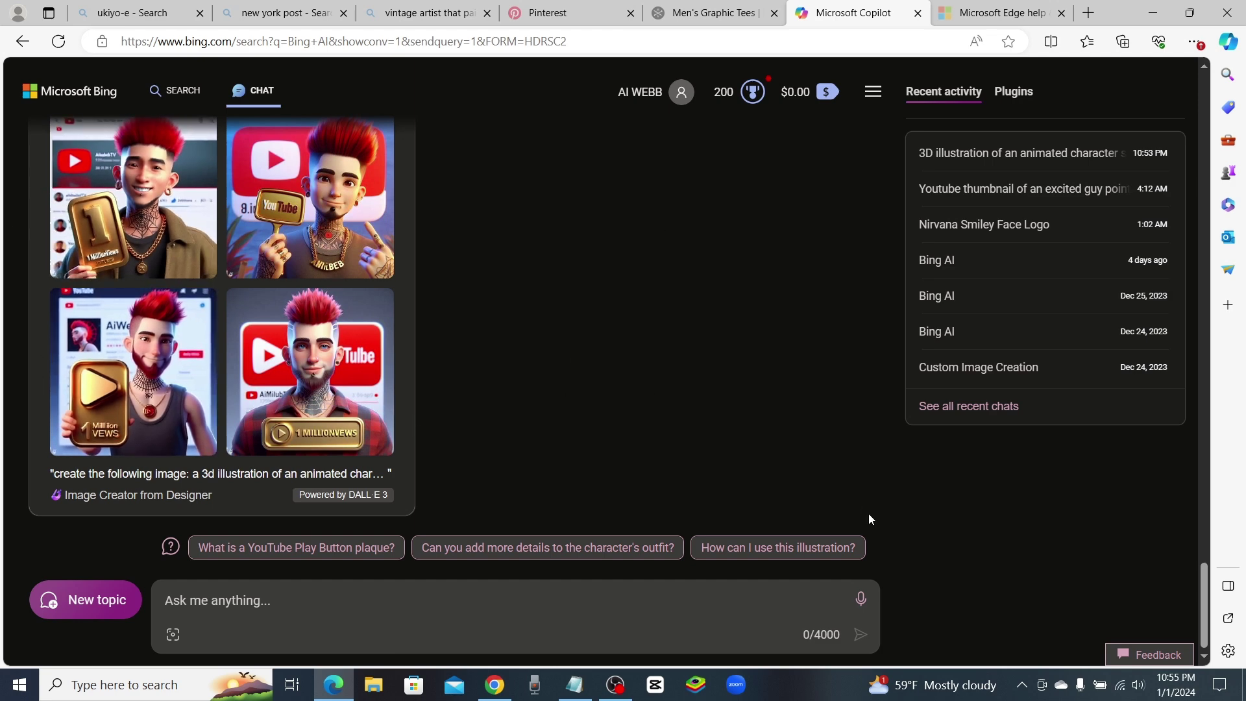
{"action": "scroll", "coordinate": [556, 379], "scroll_direction": "up", "scroll_amount": 4}
{"action": "scroll", "coordinate": [467, 390], "scroll_direction": "down", "scroll_amount": 2}
{"action": "scroll", "coordinate": [451, 381], "scroll_direction": "down", "scroll_amount": 1}
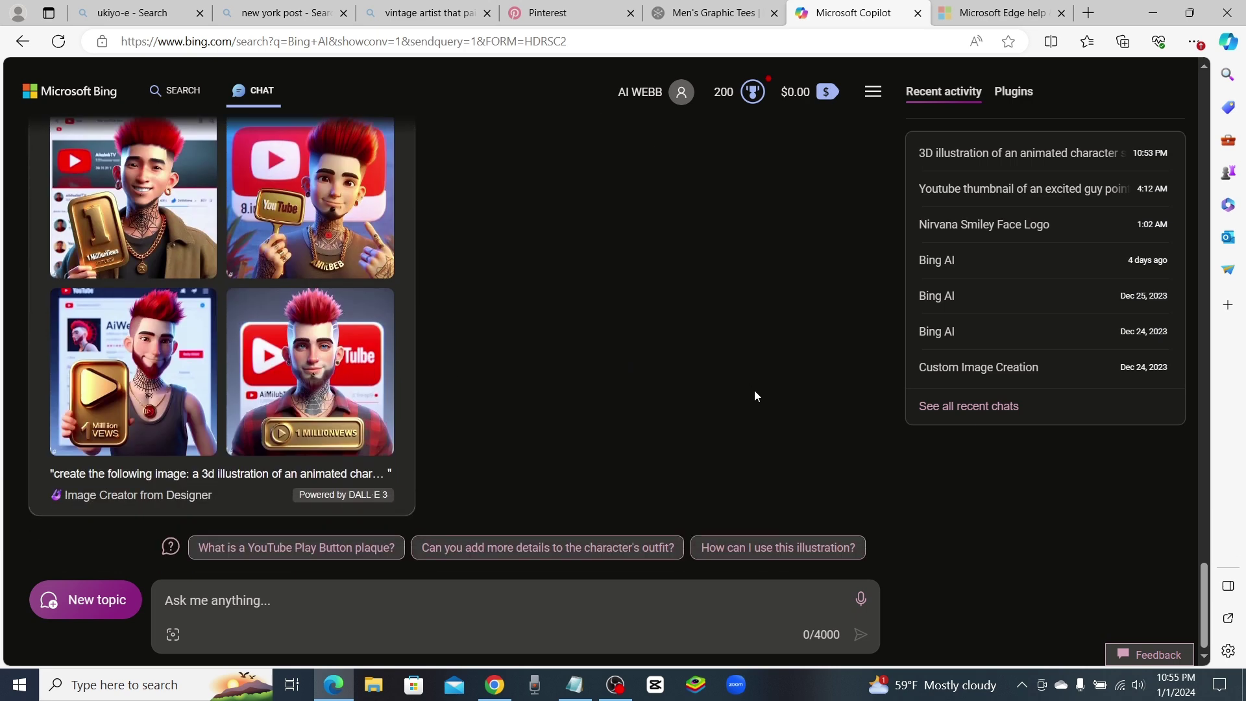